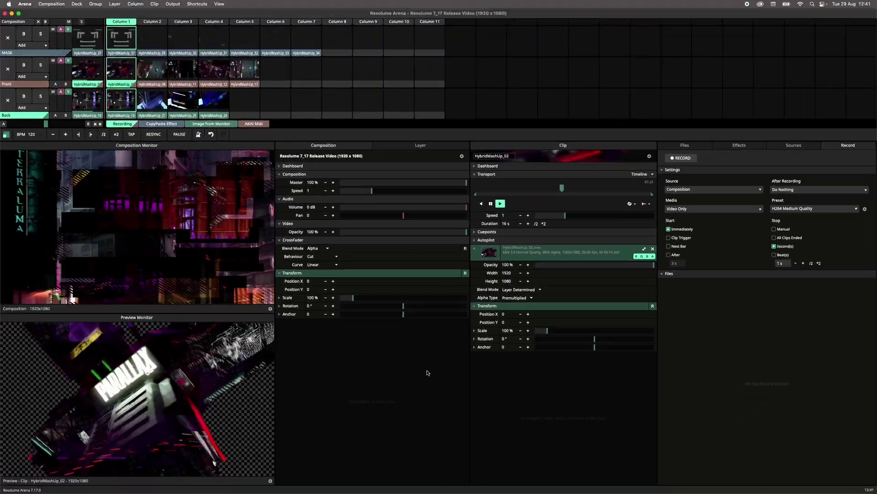
- Keep Composition as the recording source and do nothing after a recording ends
{"action": "left_click", "coordinate": [219, 4]}
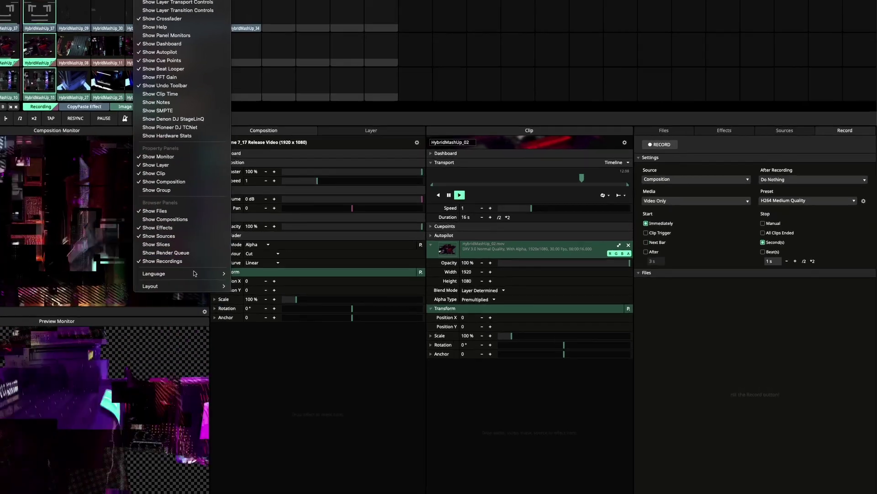
{"action": "left_click", "coordinate": [333, 355]}
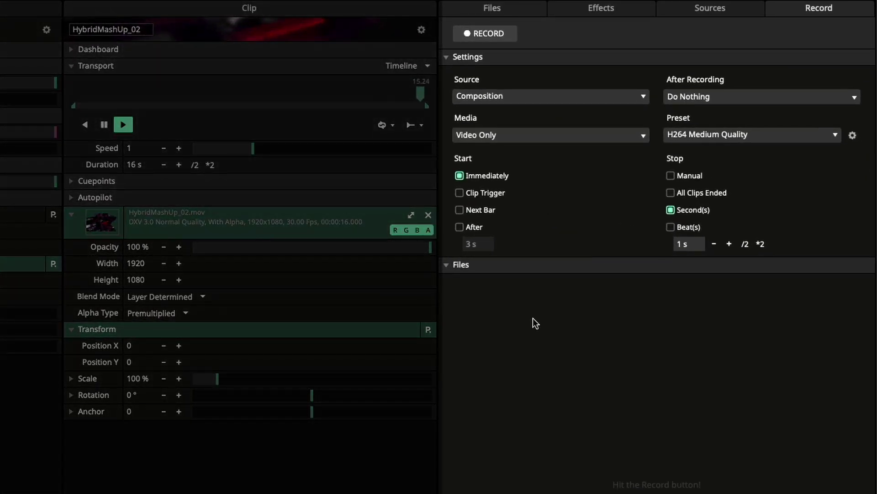
{"action": "left_click", "coordinate": [567, 95]}
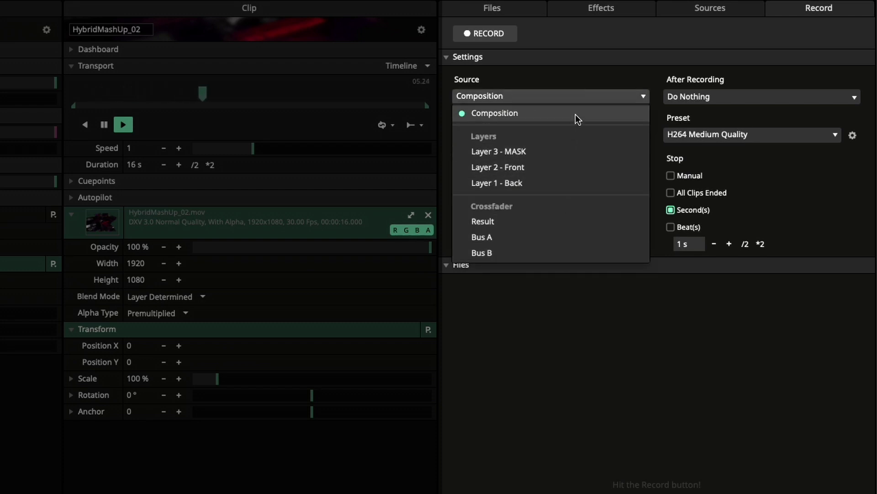
{"action": "left_click", "coordinate": [586, 83]}
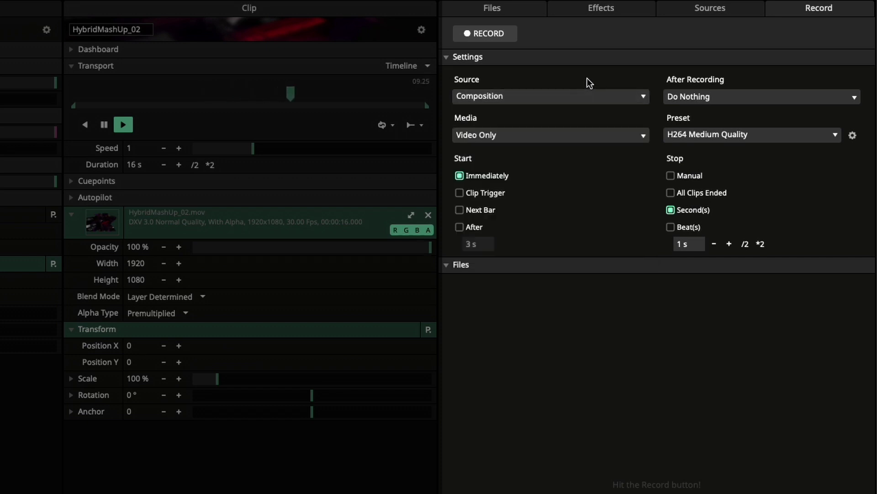
{"action": "left_click", "coordinate": [816, 100]}
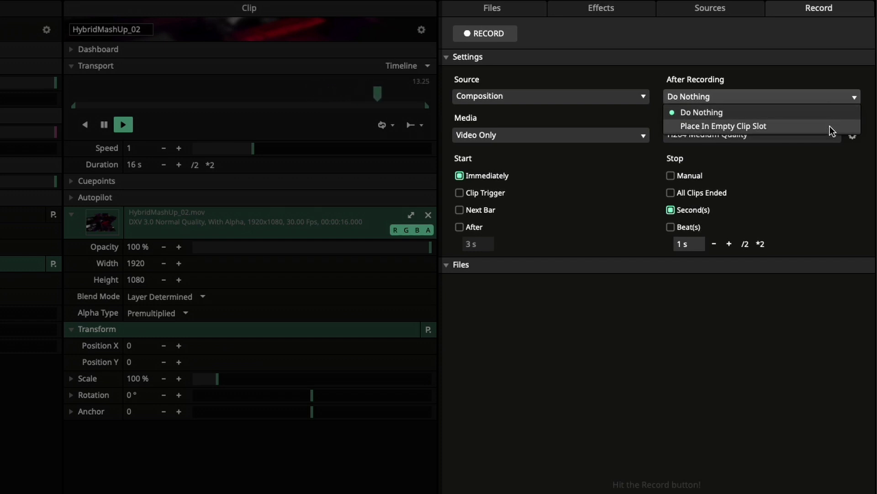
{"action": "left_click", "coordinate": [809, 129]}
{"action": "left_click", "coordinate": [801, 100]}
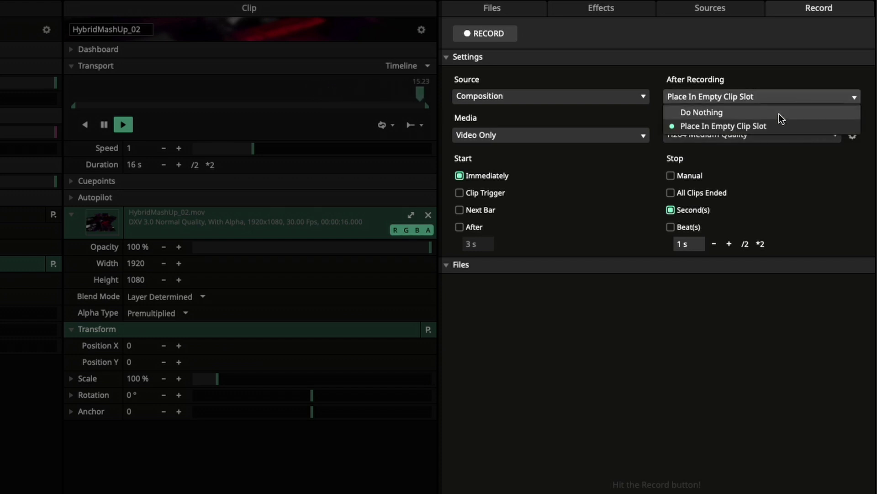
{"action": "left_click", "coordinate": [761, 114]}
- Keep the H264 Medium Quality preset, set Stop to Manual and Start to Immediately
{"action": "left_click", "coordinate": [609, 196]}
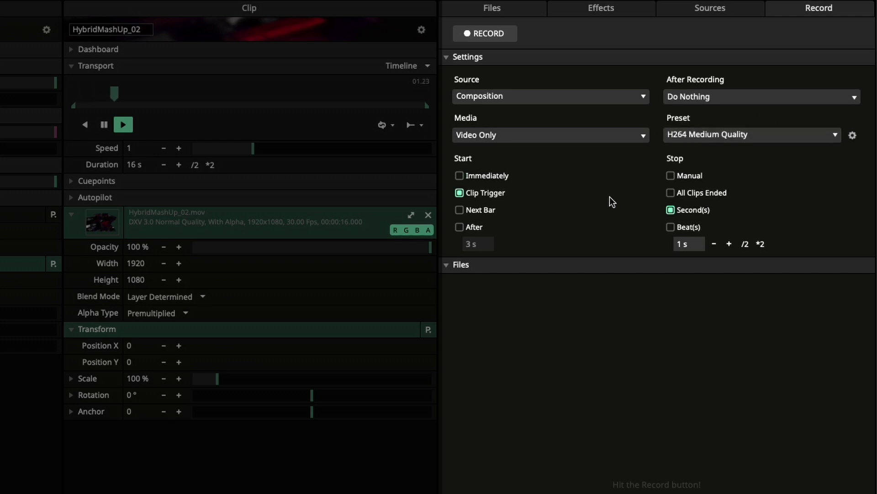
{"action": "left_click", "coordinate": [794, 133]}
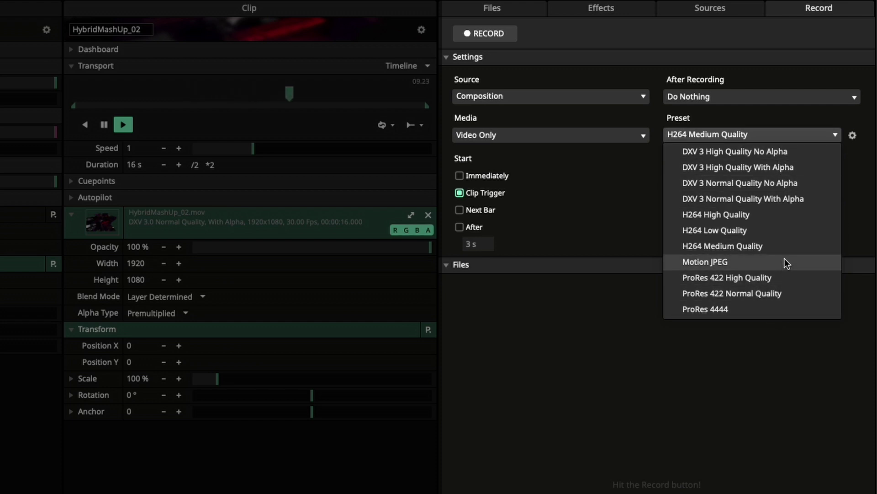
{"action": "left_click", "coordinate": [783, 245]}
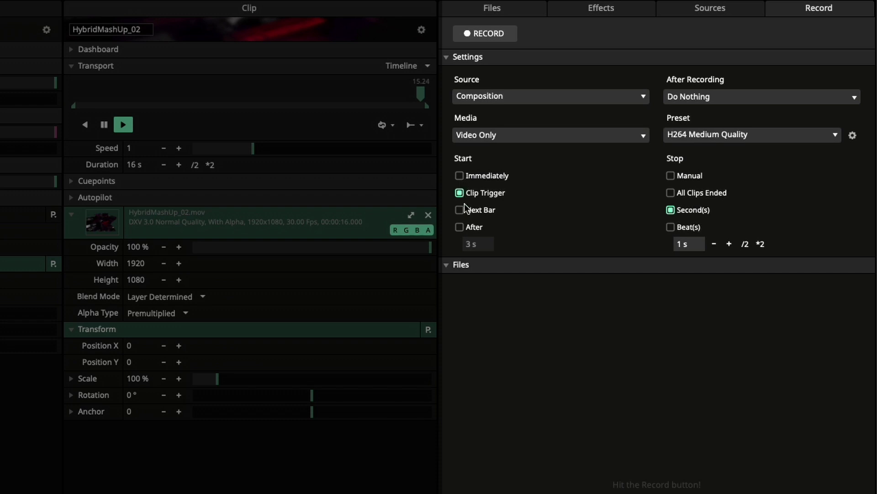
{"action": "left_click", "coordinate": [671, 176]}
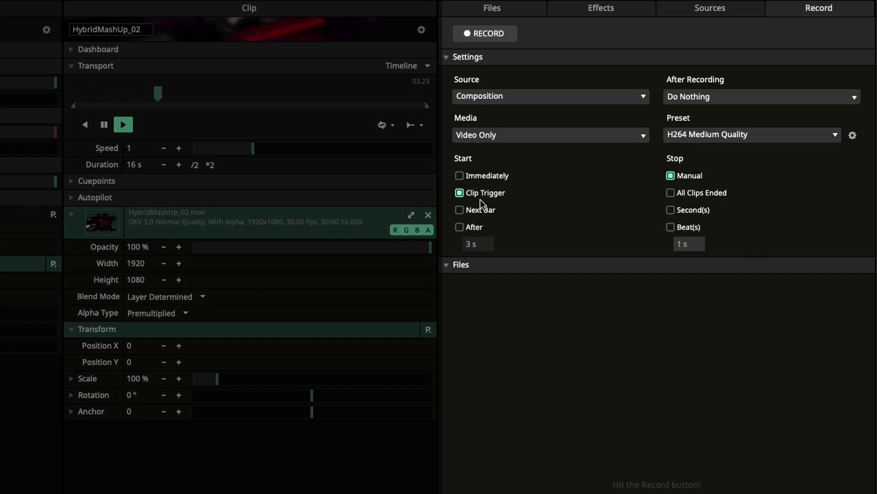
{"action": "left_click", "coordinate": [462, 178]}
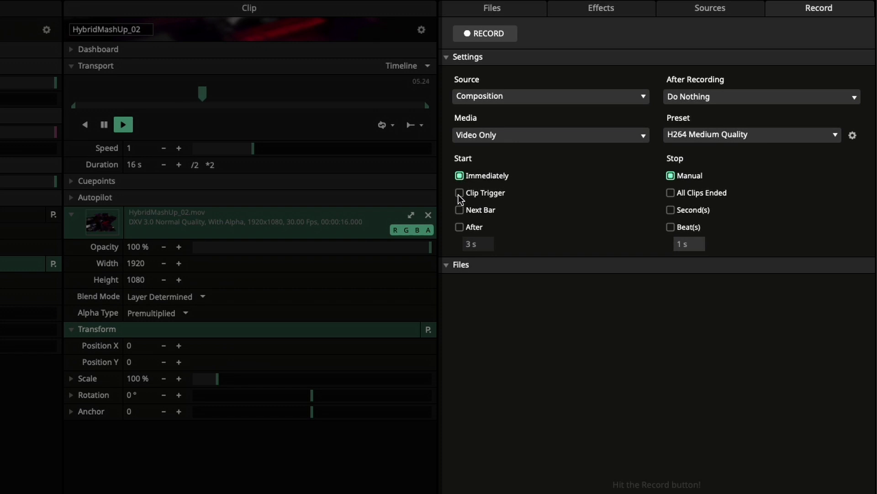
- Arm recording on Clip Trigger, trigger HybridMashUp_08 in the Front layer, then stop recording
{"action": "left_click", "coordinate": [460, 192]}
{"action": "left_click", "coordinate": [486, 32]}
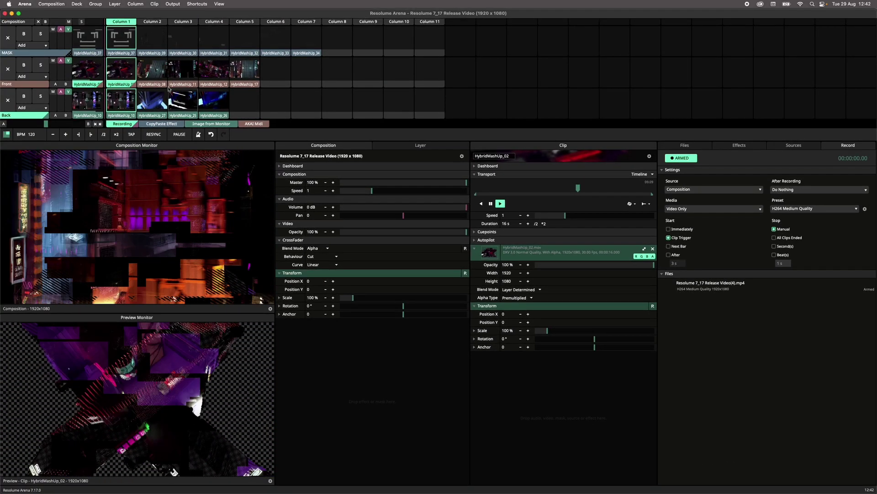
{"action": "left_click", "coordinate": [152, 70]}
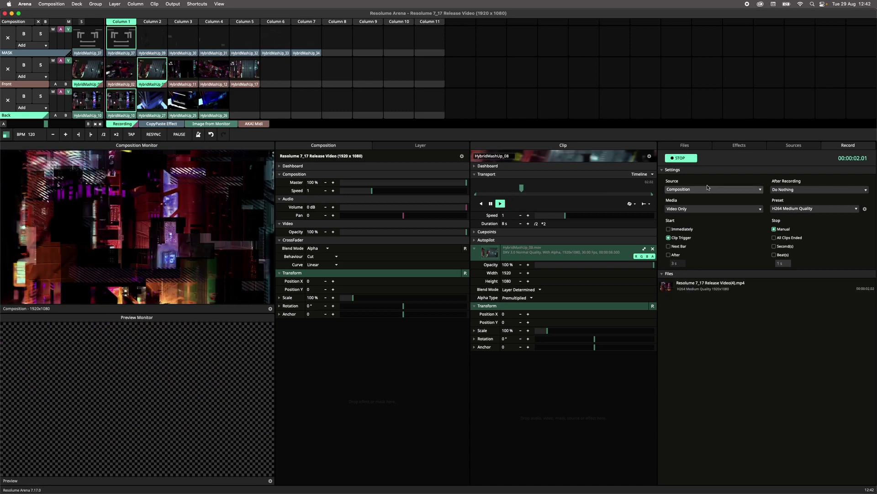
{"action": "left_click", "coordinate": [690, 159]}
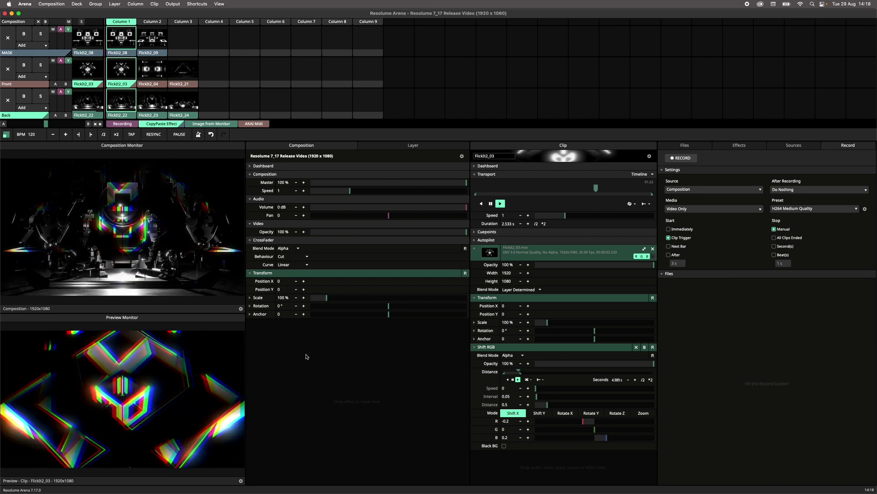
- Copy FlickIt2_03's Shift RGB effect onto the composition and delete it from the clip
{"action": "right_click", "coordinate": [124, 87]}
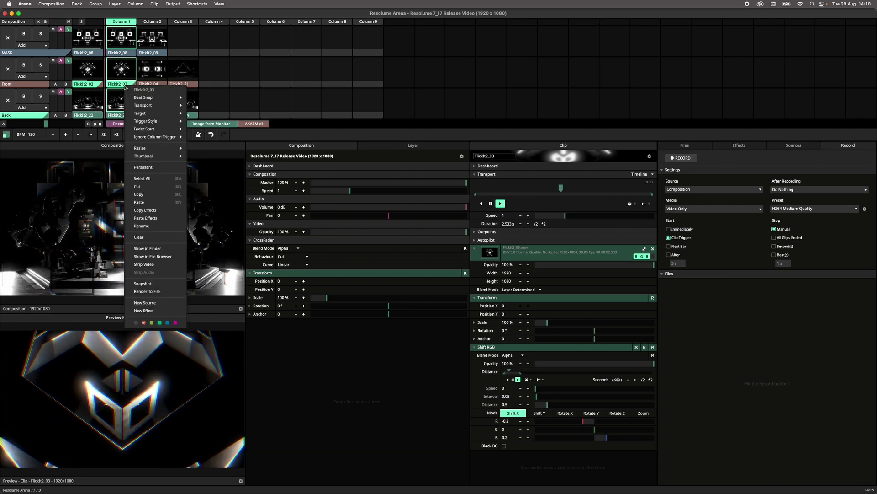
{"action": "left_click", "coordinate": [159, 211]}
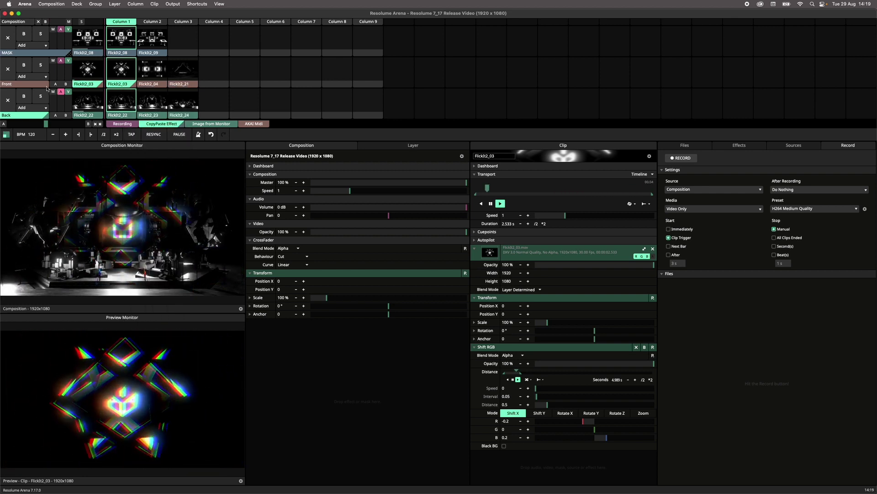
{"action": "left_click", "coordinate": [14, 21]}
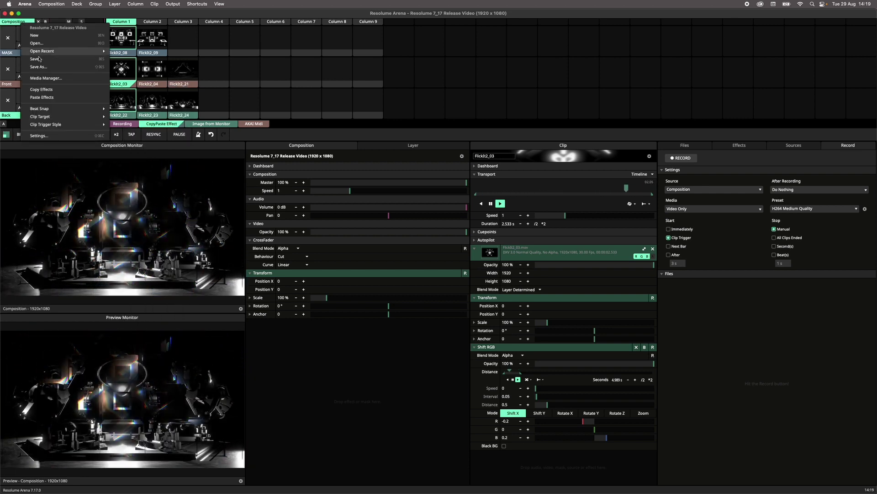
{"action": "left_click", "coordinate": [43, 97]}
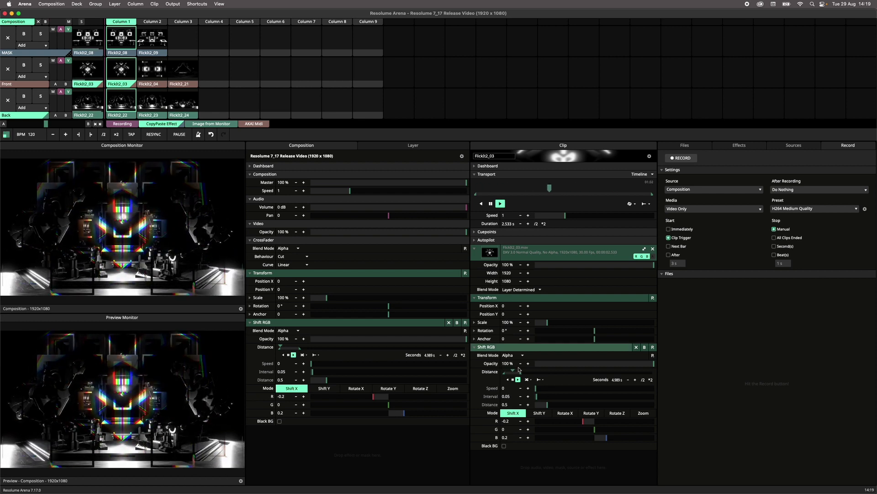
{"action": "left_click", "coordinate": [636, 347]}
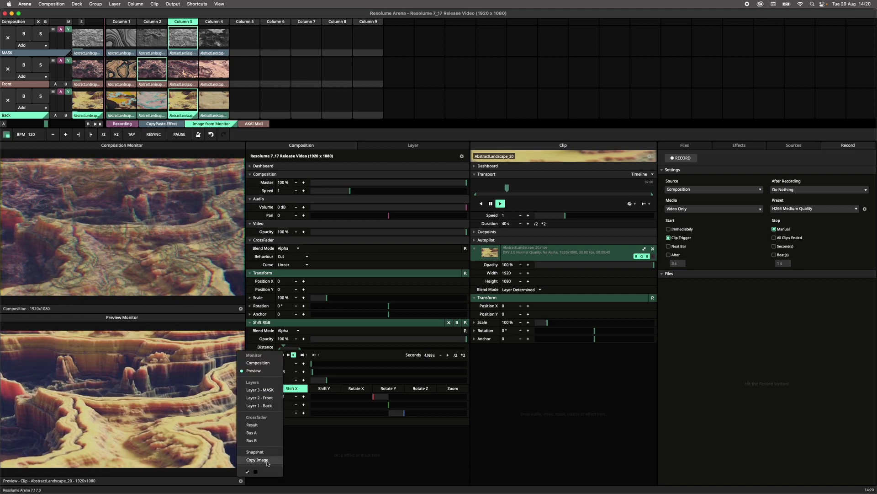
- Paste the captured still into Column 7's empty Back layer slot and trigger Column 7
{"action": "left_click", "coordinate": [316, 115]}
{"action": "right_click", "coordinate": [316, 116]}
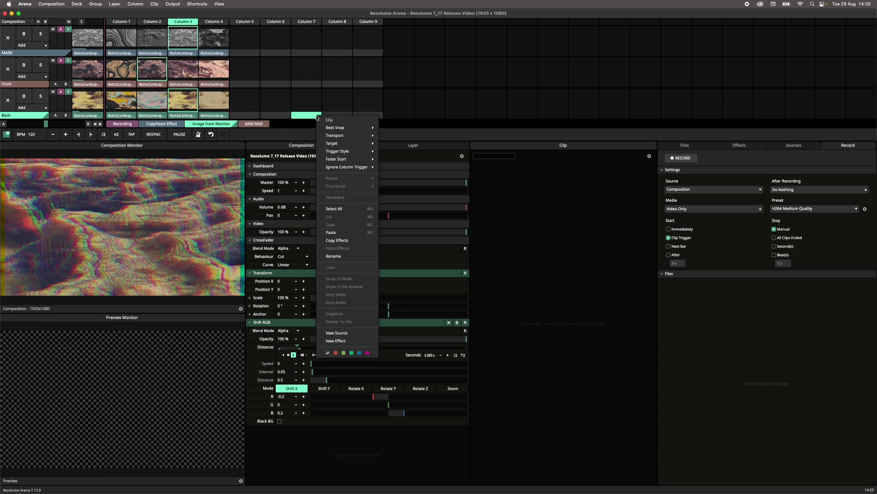
{"action": "left_click", "coordinate": [345, 233]}
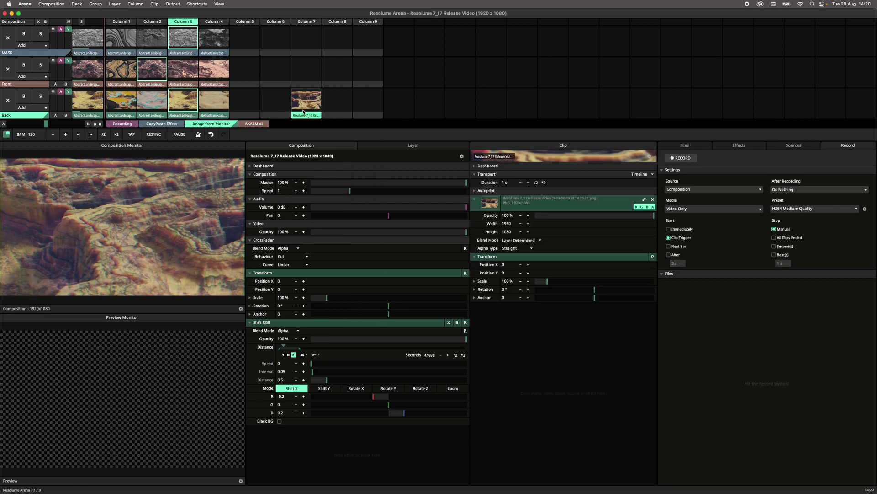
{"action": "left_click", "coordinate": [307, 21]}
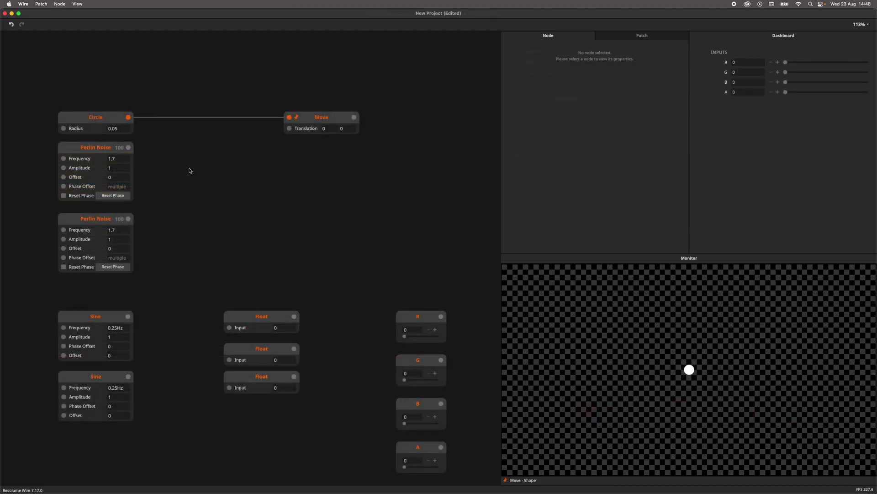
- Pack the two Perlin Noise nodes into a Float2 wired to Move's Translation
{"action": "left_click_drag", "start_coordinate": [164, 198], "coordinate": [78, 269]}
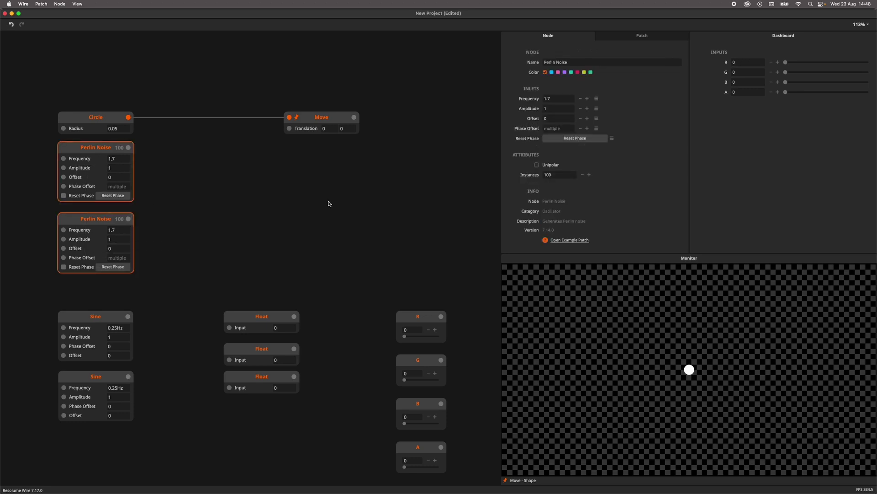
{"action": "key", "text": "super+p"}
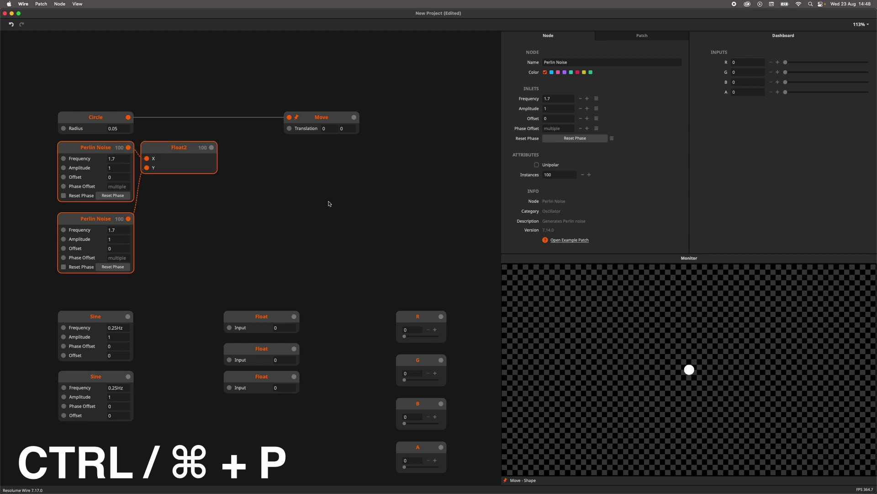
{"action": "left_click_drag", "start_coordinate": [212, 148], "coordinate": [289, 128]}
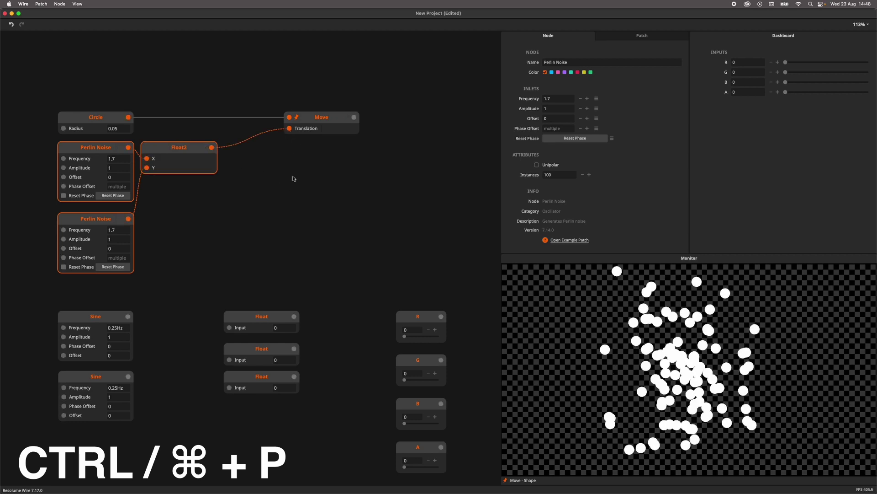
- Pack the Sine pair into Float2, the three Floats into Float3, and R, G, B, A into Float4
{"action": "left_click_drag", "start_coordinate": [191, 290], "coordinate": [109, 403]}
{"action": "key", "text": "super+p"}
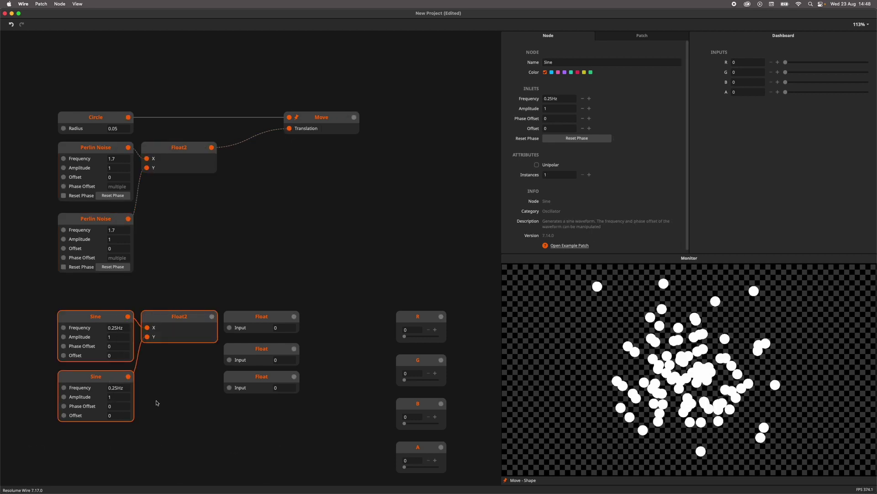
{"action": "left_click_drag", "start_coordinate": [348, 294], "coordinate": [238, 427]}
{"action": "key", "text": "super+p"}
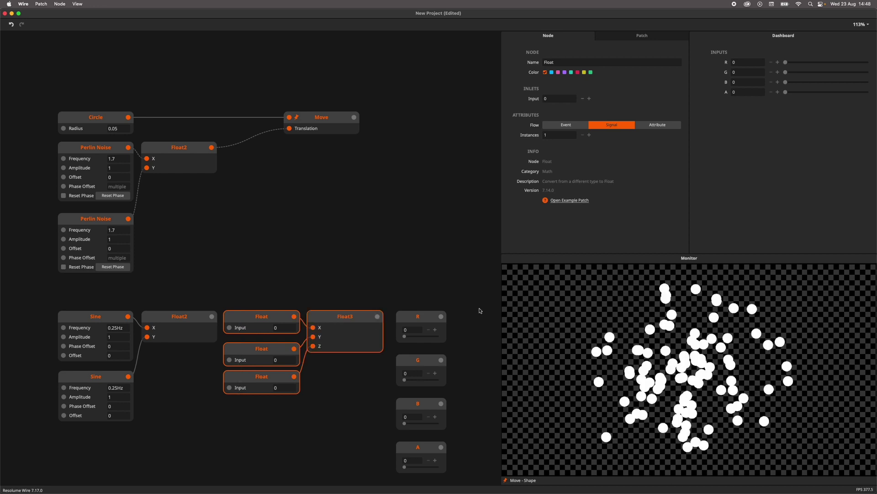
{"action": "left_click_drag", "start_coordinate": [480, 307], "coordinate": [430, 465]}
{"action": "key", "text": "super+p"}
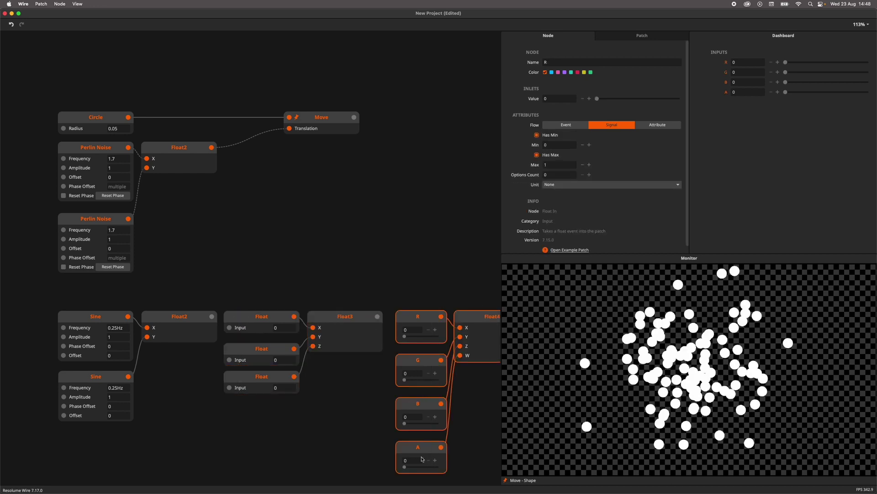
{"action": "scroll", "coordinate": [408, 291], "scroll_direction": "down", "scroll_amount": 1}
- Add comment notes with Cmd+M, nudge the Patch Me If You Can note, then delete both notes
{"action": "scroll", "coordinate": [409, 291], "scroll_direction": "right", "scroll_amount": 2}
{"action": "left_click", "coordinate": [314, 225]}
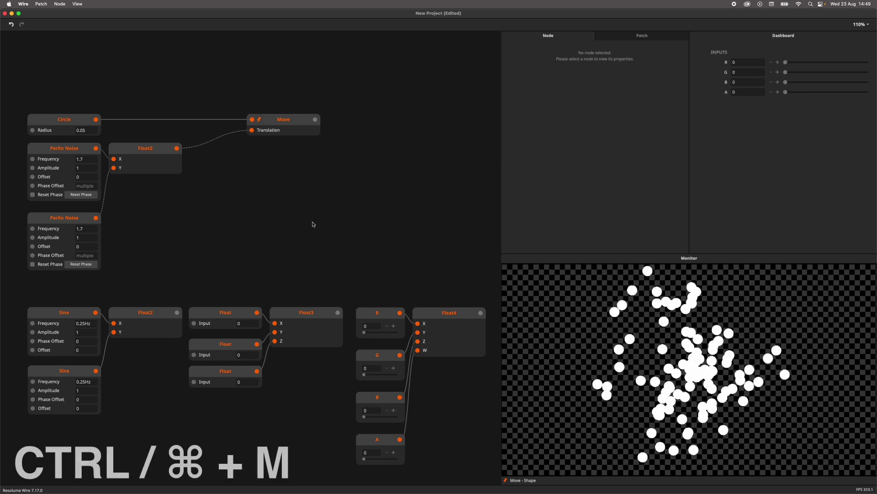
{"action": "key", "text": "super+m"}
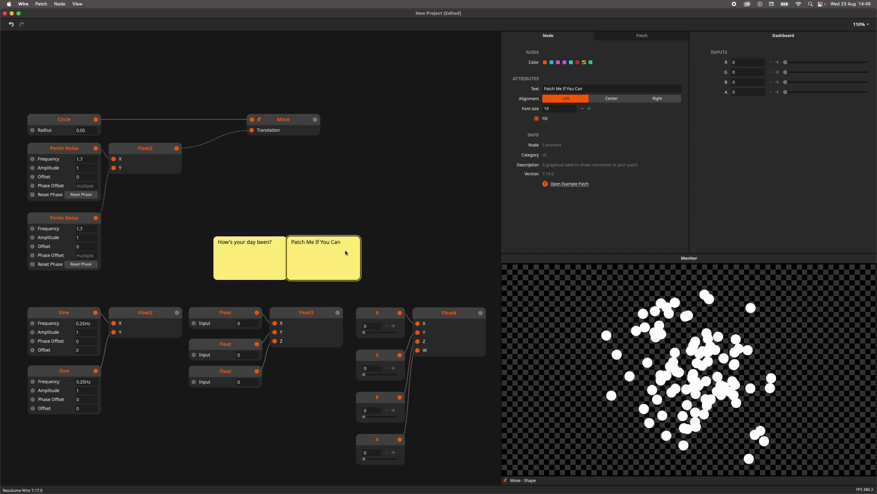
{"action": "left_click_drag", "start_coordinate": [345, 253], "coordinate": [358, 252]}
{"action": "left_click_drag", "start_coordinate": [404, 217], "coordinate": [203, 270]}
{"action": "key", "text": "BackSpace"}
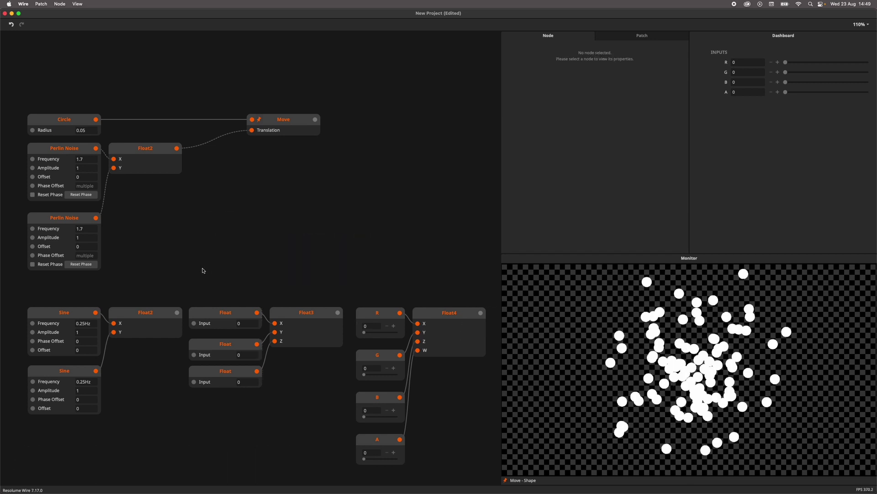
- Wrap the Circle, Move, Perlin Noise and Float2 nodes in a comment box
{"action": "left_click_drag", "start_coordinate": [370, 99], "coordinate": [76, 293]}
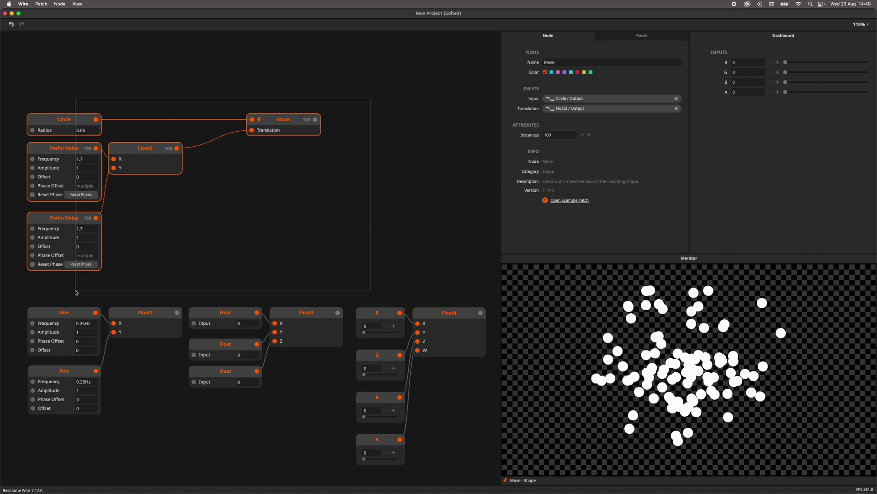
{"action": "key", "text": "c"}
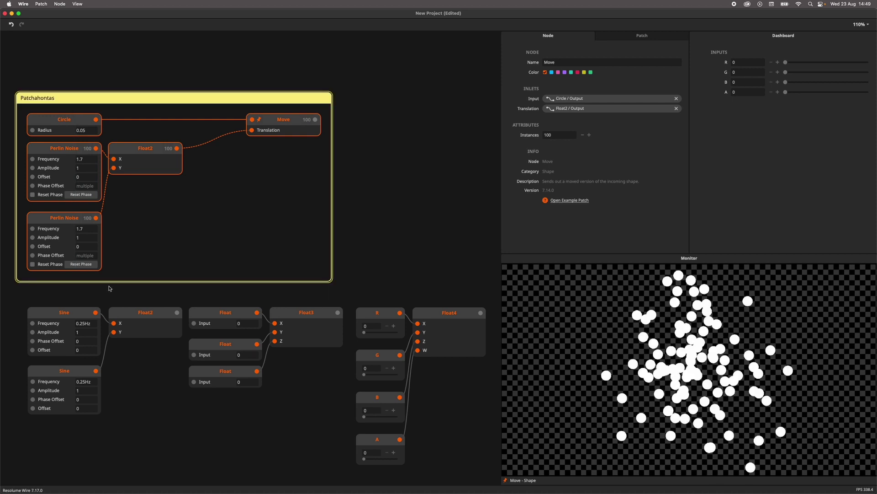
{"action": "left_click_drag", "start_coordinate": [33, 438], "coordinate": [492, 315]}
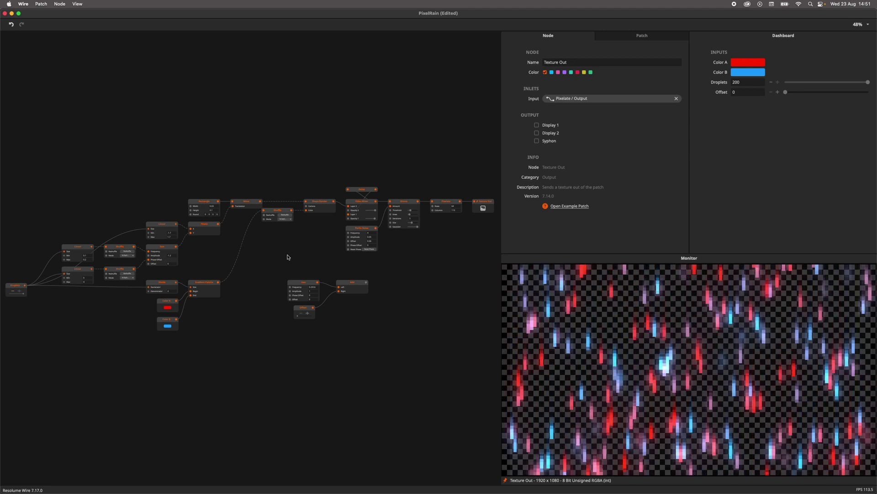
- Select the unused Saw, Add and Offset nodes with Cmd+Shift+A, delete them, then undo
{"action": "key", "text": "super+a"}
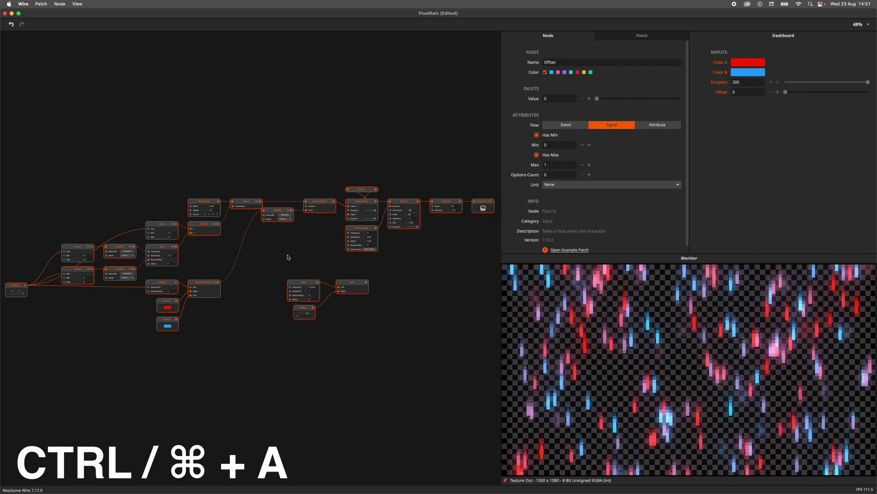
{"action": "left_click", "coordinate": [268, 337]}
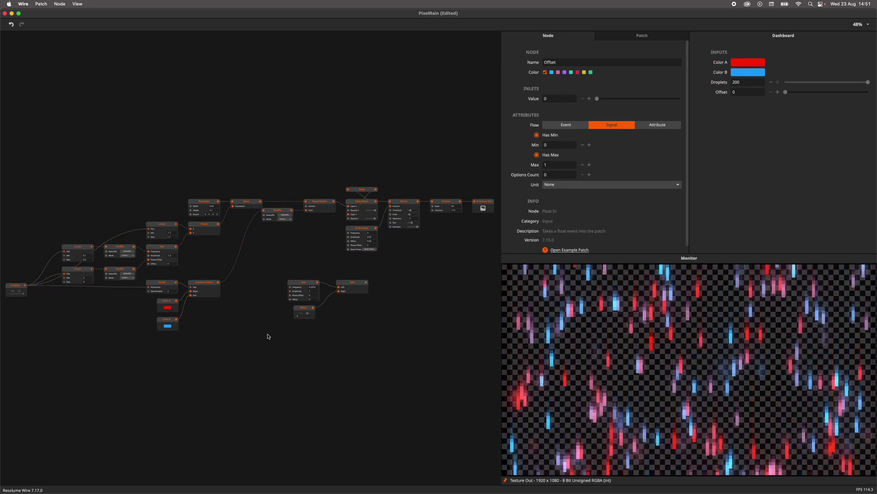
{"action": "key", "text": "super+shift+a"}
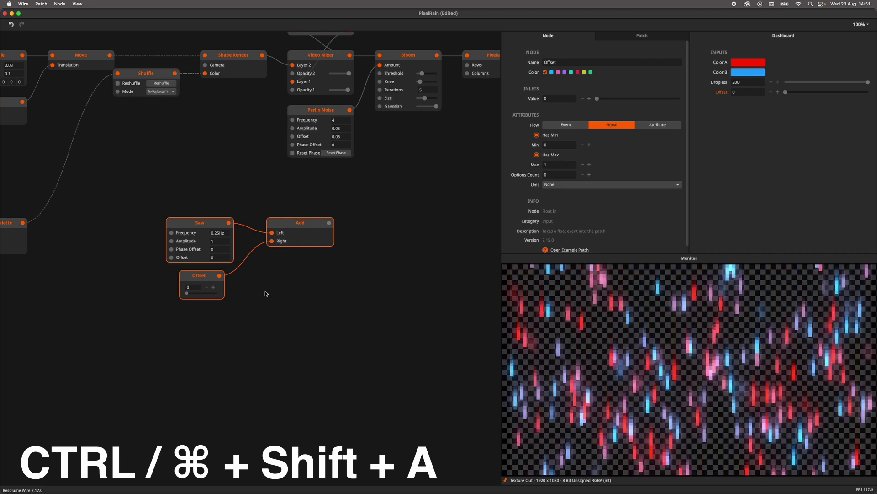
{"action": "scroll", "coordinate": [272, 302], "scroll_direction": "down", "scroll_amount": 5}
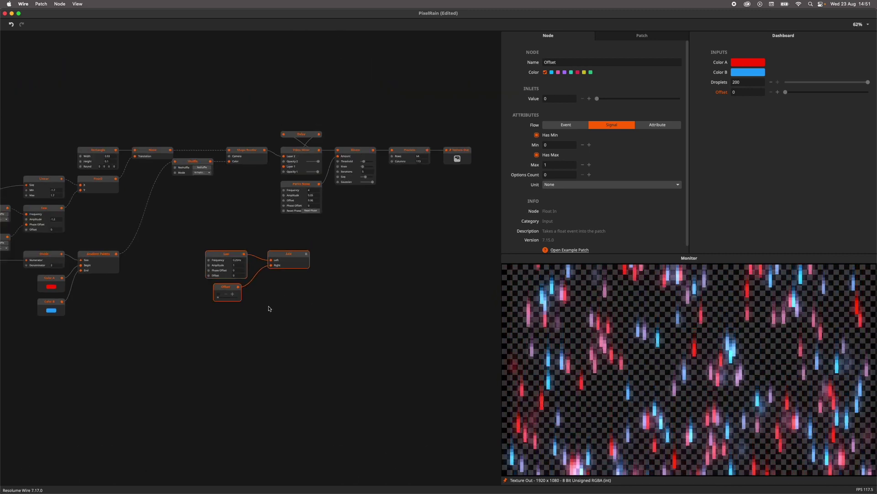
{"action": "left_click_drag", "start_coordinate": [268, 306], "coordinate": [293, 300]}
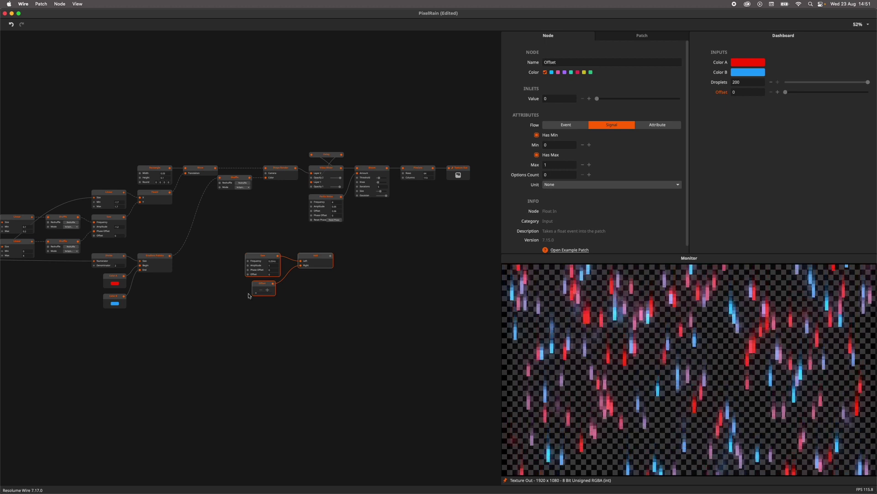
{"action": "key", "text": "Delete"}
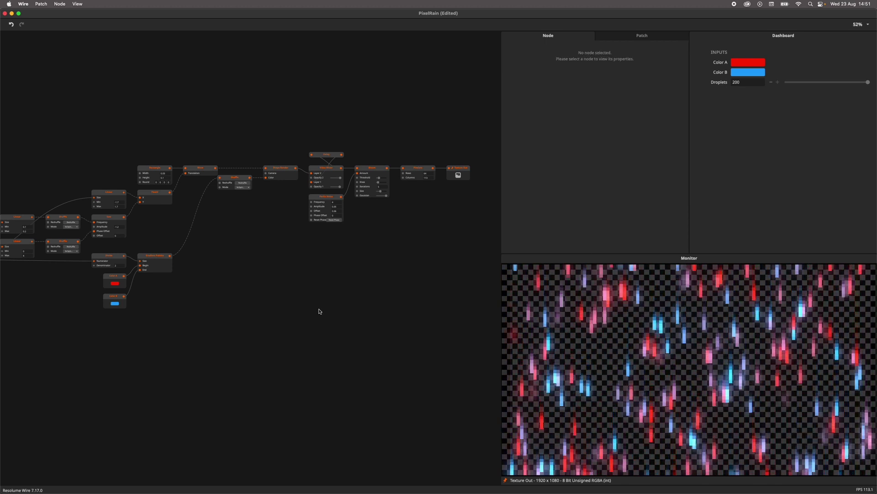
{"action": "key", "text": "super+z"}
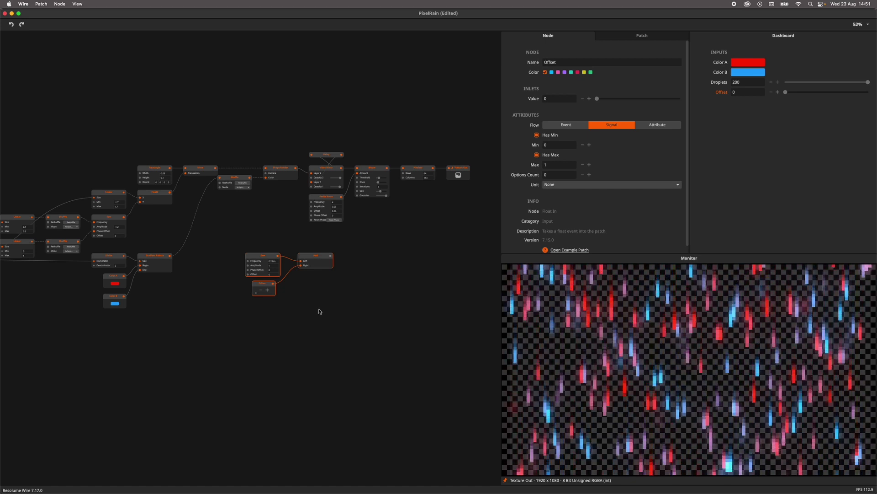